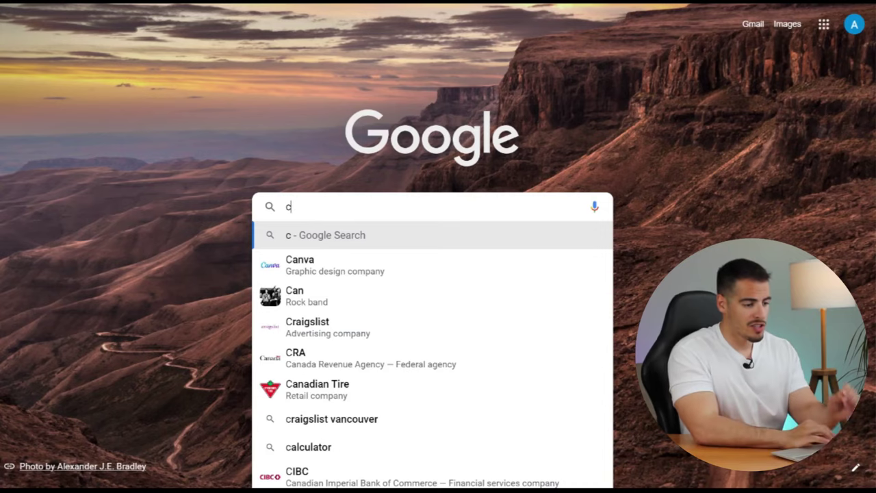
Type canva.com into the Google search box to reach Canva.
text(anva.c)
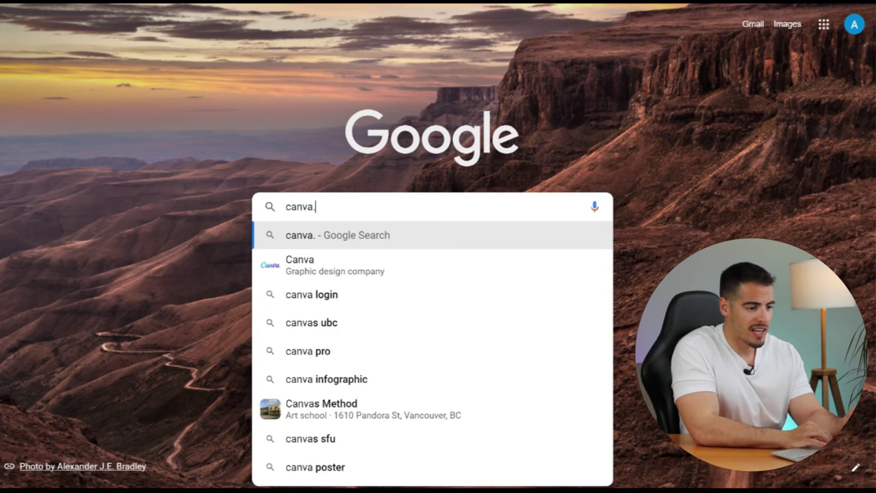
text(om)
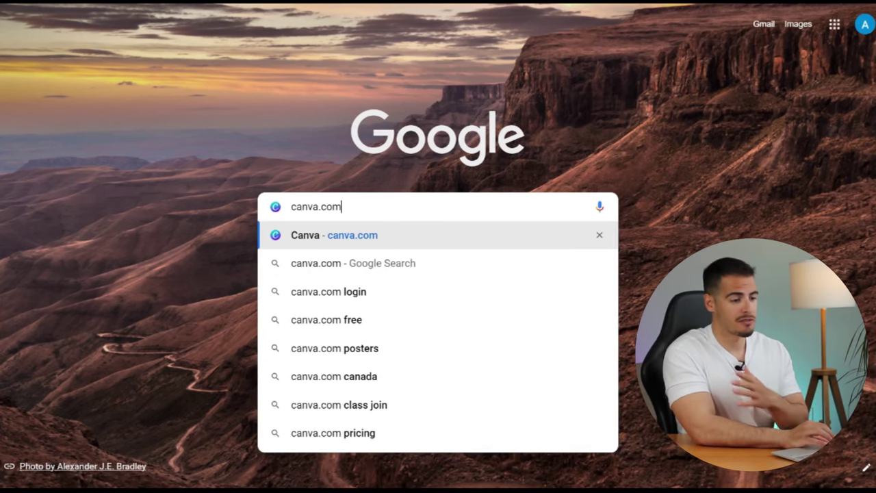
Go to Canva, start a new design and search for 'business card'.
click(407, 237)
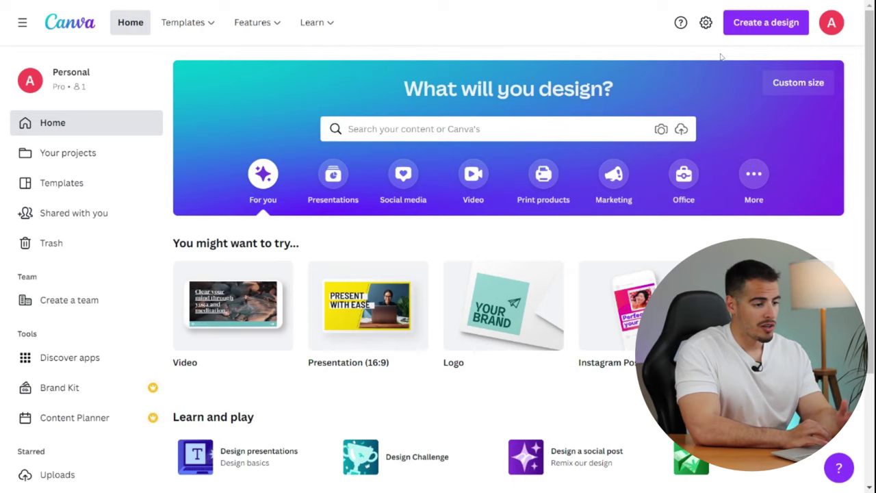
click(767, 24)
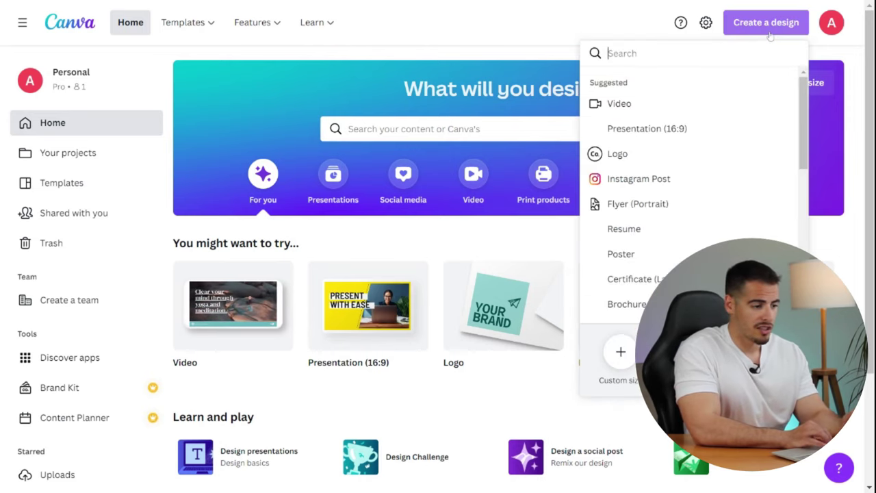
text(busin)
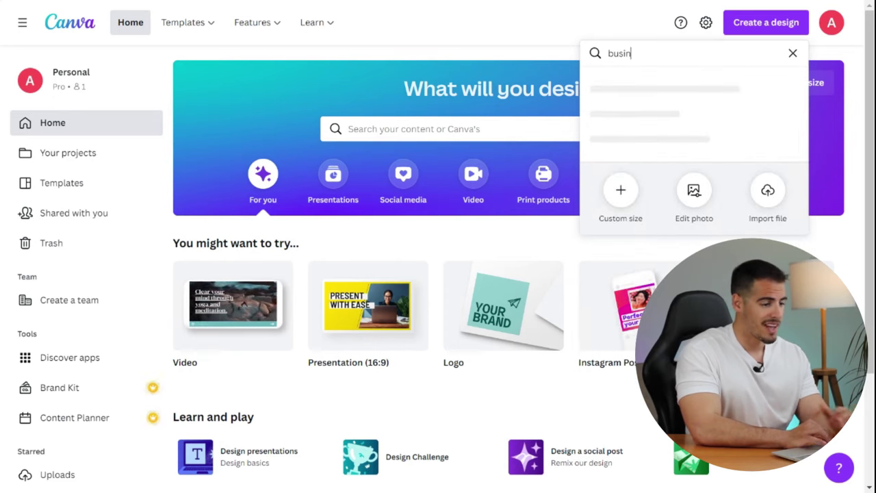
text(ess card)
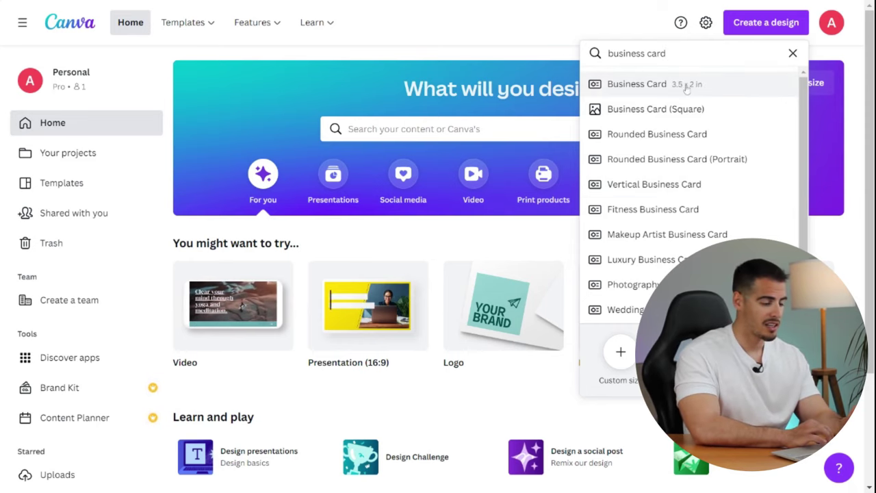
click(656, 89)
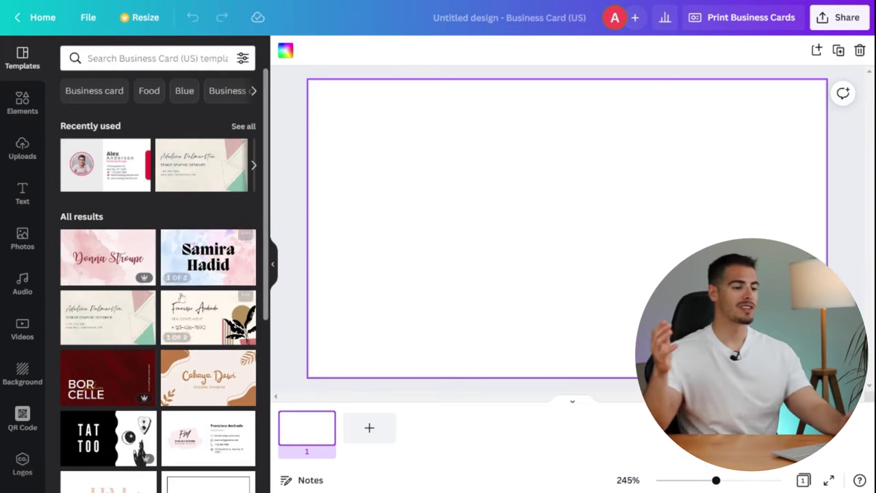
scroll(158, 273, down, 10)
scroll(158, 274, down, 15)
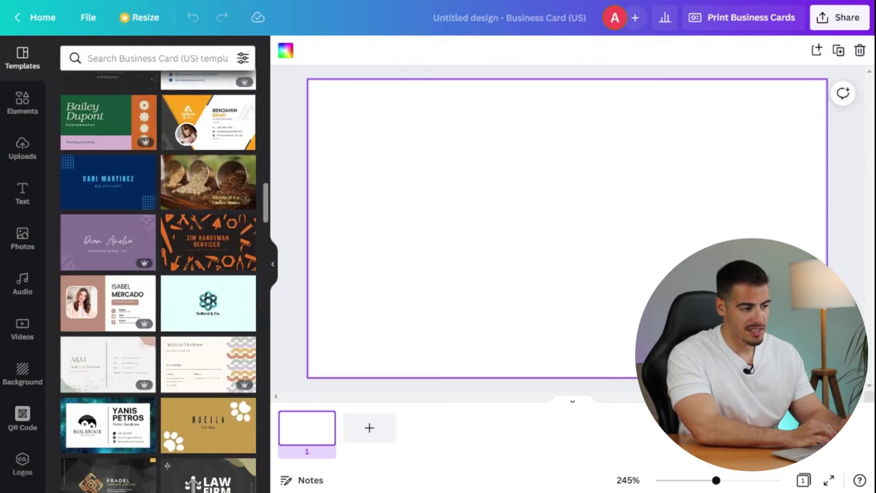
scroll(158, 273, down, 15)
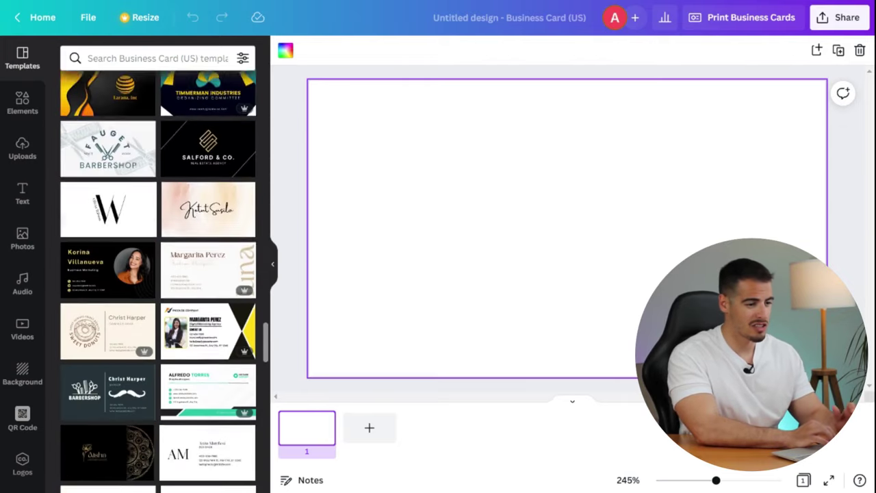
scroll(146, 208, down, 6)
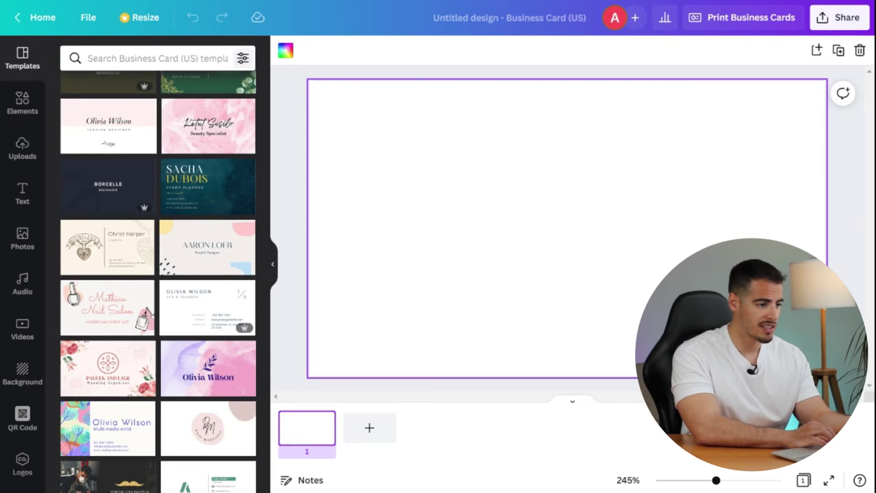
click(242, 58)
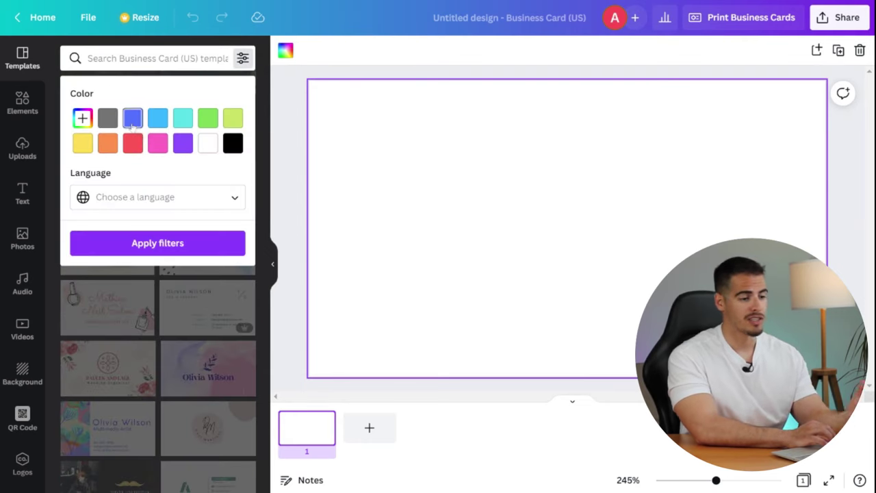
click(132, 119)
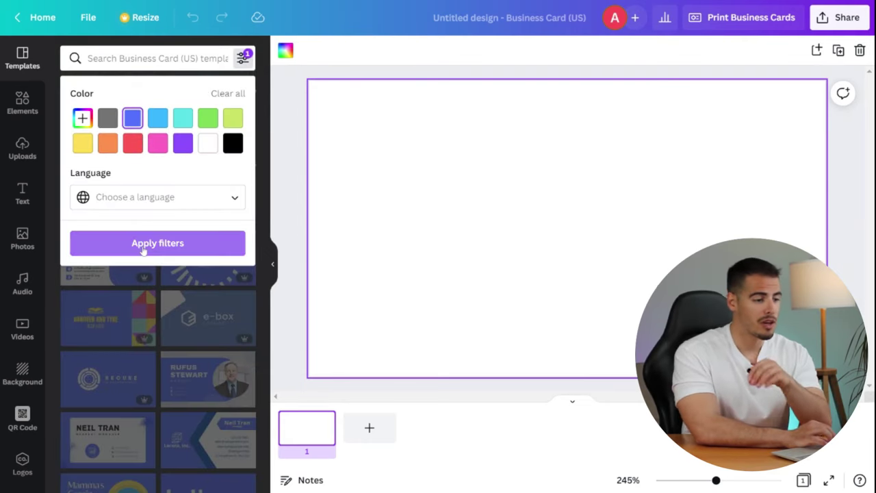
click(143, 248)
scroll(158, 238, down, 3)
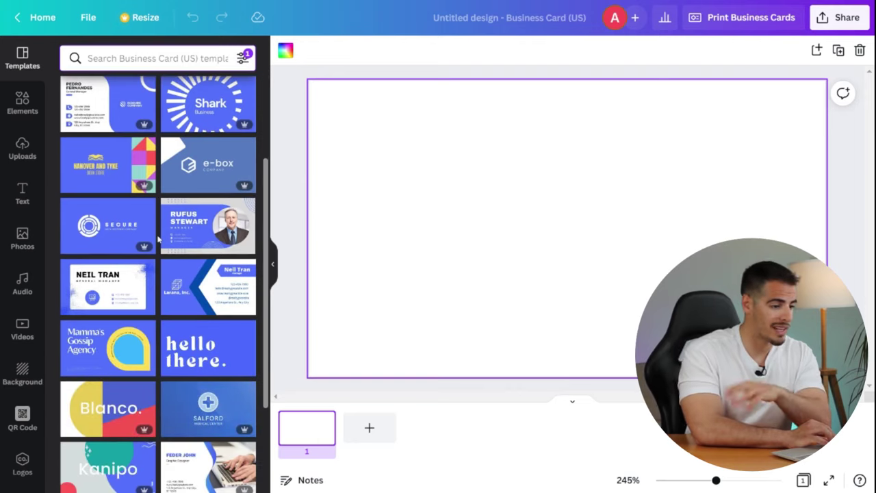
scroll(158, 237, down, 4)
scroll(159, 238, up, 7)
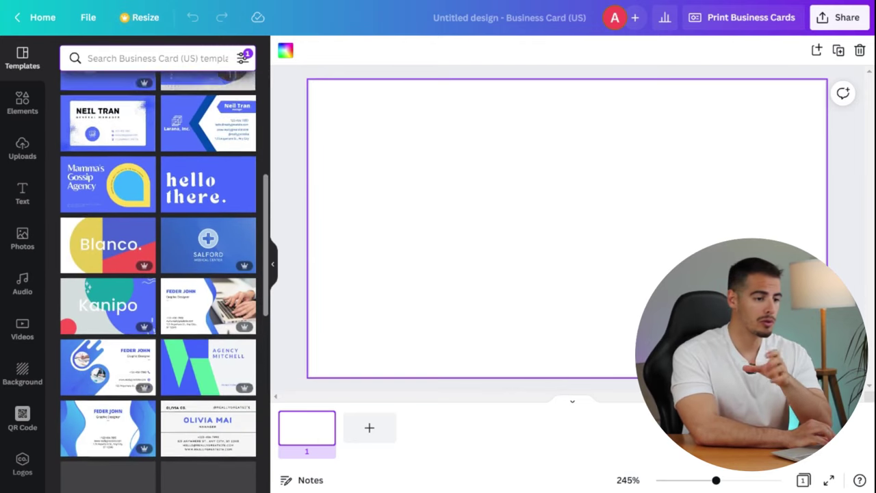
click(243, 59)
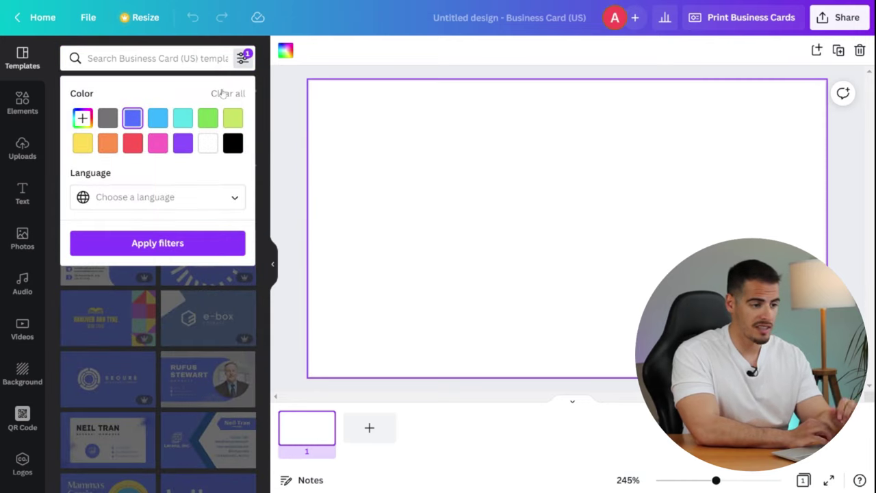
click(223, 93)
click(159, 247)
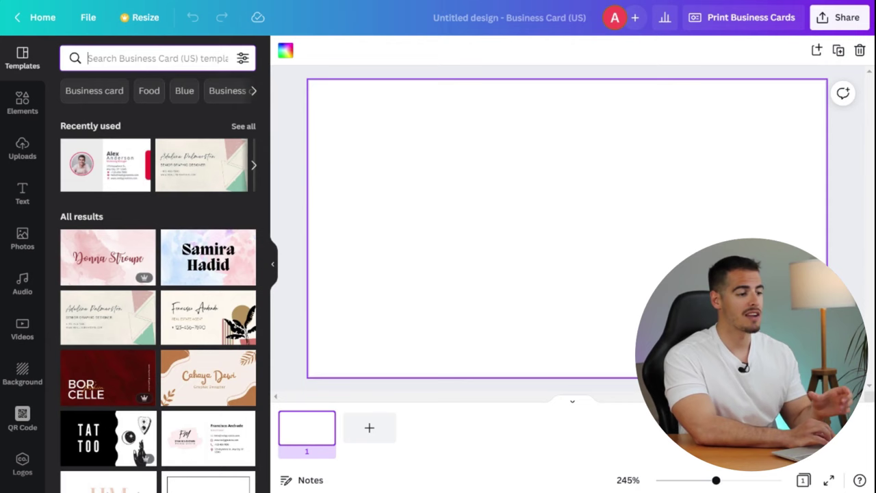
text(plum)
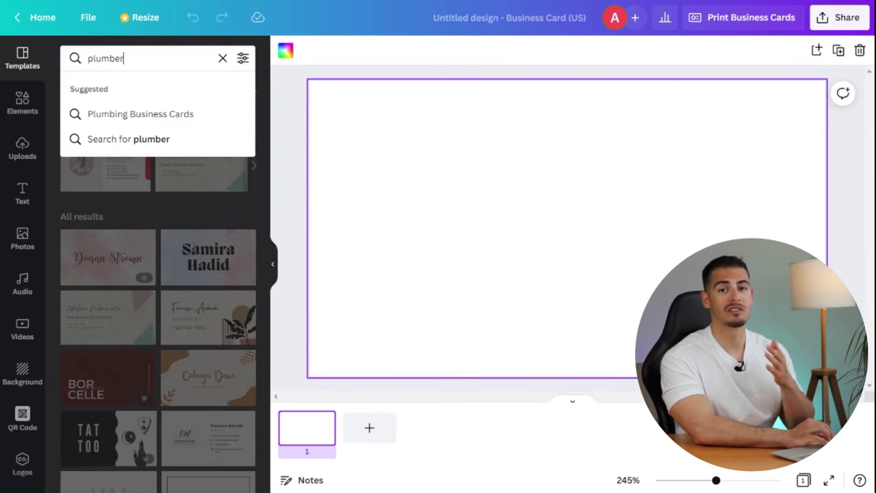
text(ber)
key(Return)
scroll(160, 128, down, 2)
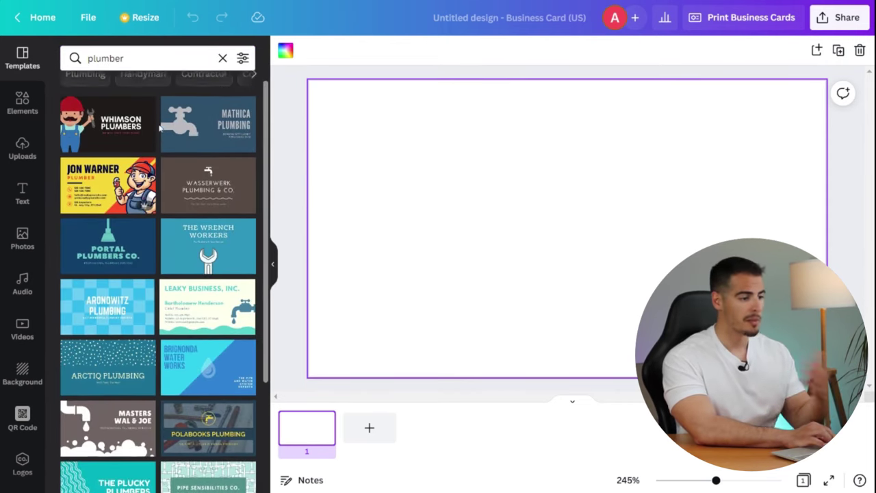
scroll(159, 128, down, 3)
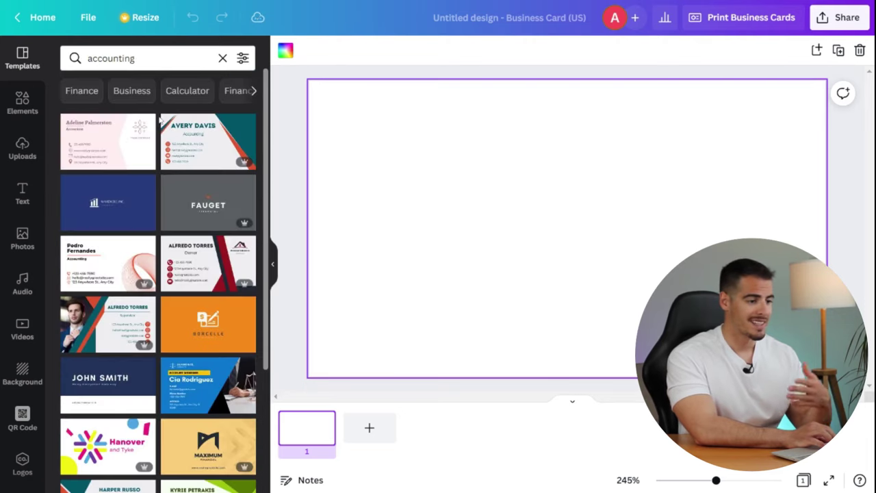
scroll(157, 274, down, 1)
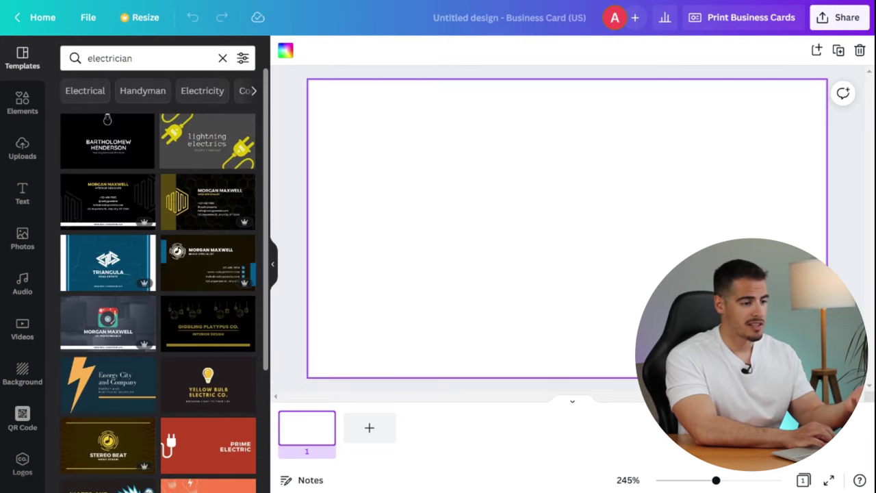
scroll(158, 274, down, 4)
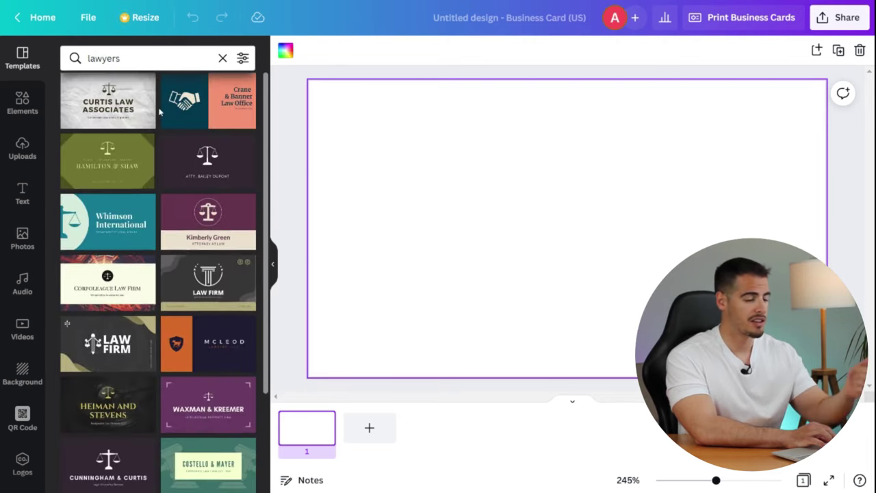
scroll(159, 111, down, 2)
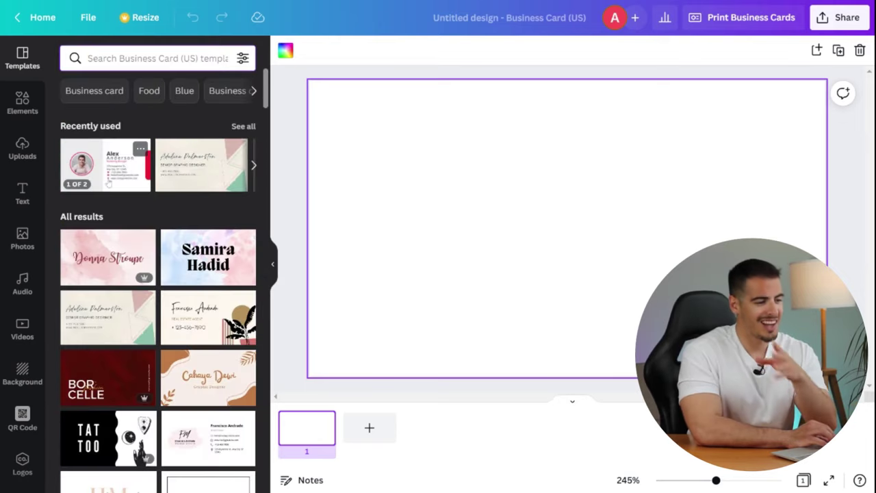
Apply the White Elegant Business Card template to both pages and view the back.
click(112, 181)
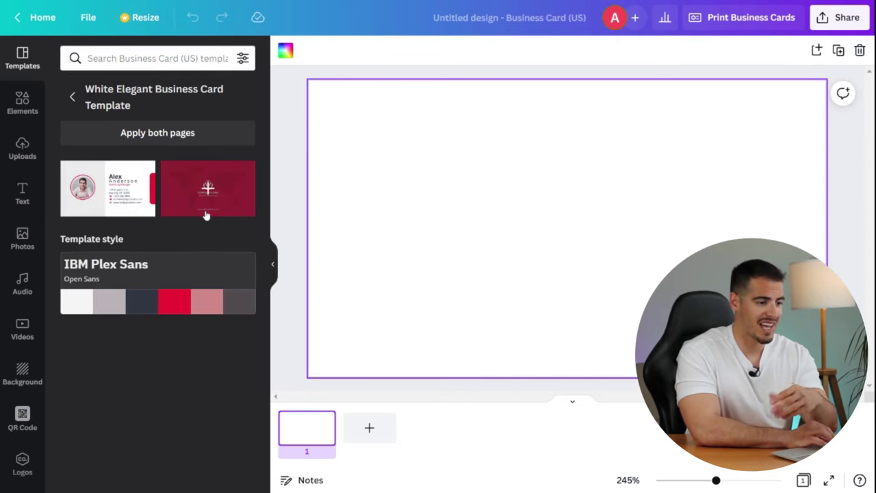
click(148, 139)
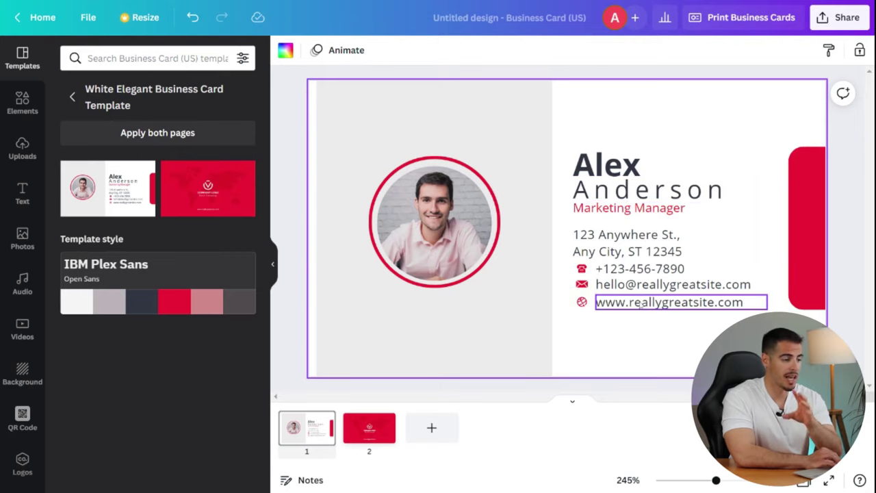
click(367, 430)
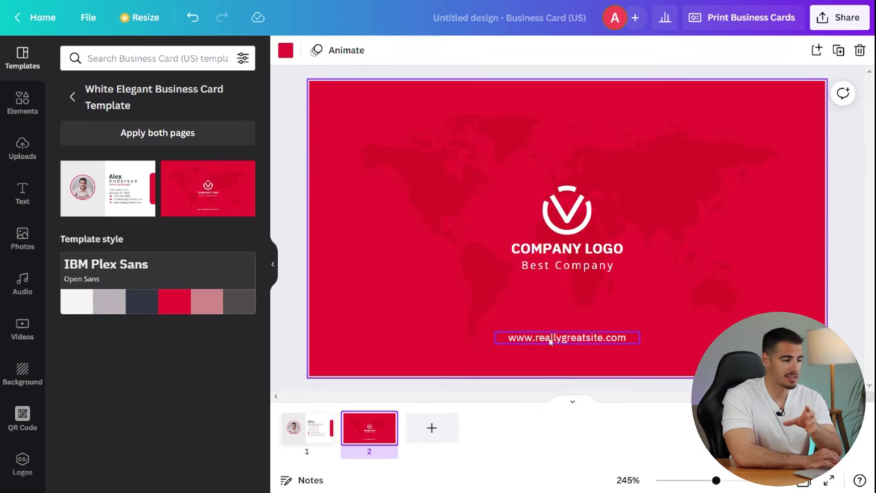
Shuffle the template's colours on the front until it shows a dark grey and white scheme.
click(303, 428)
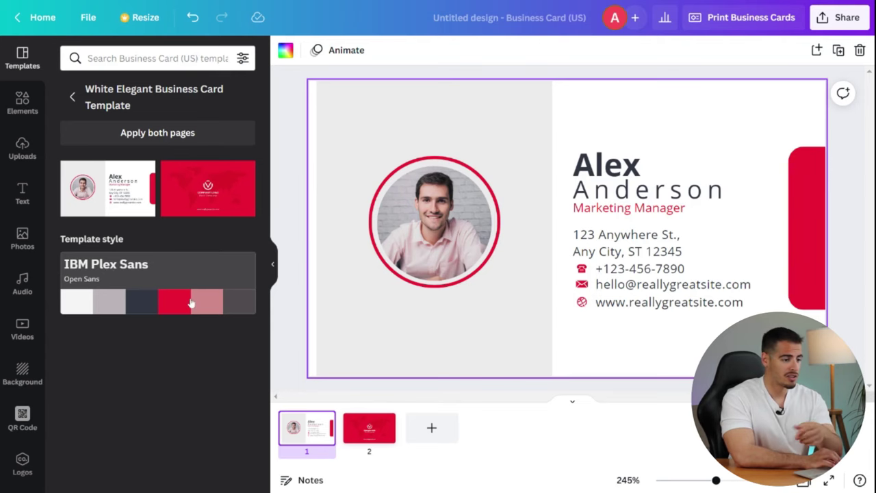
click(157, 282)
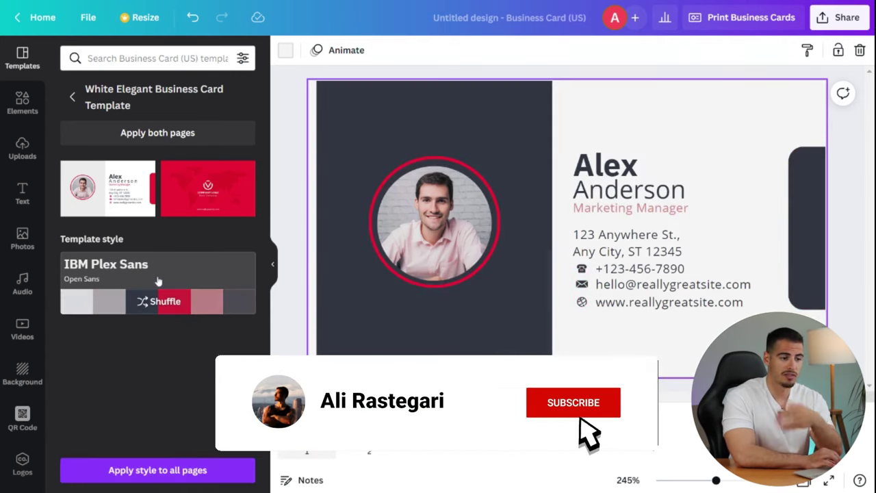
click(157, 281)
click(158, 298)
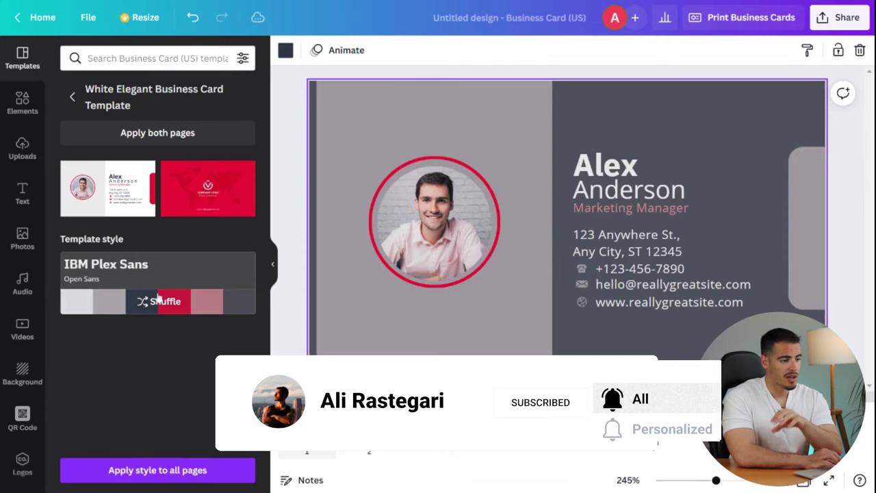
click(157, 298)
click(158, 298)
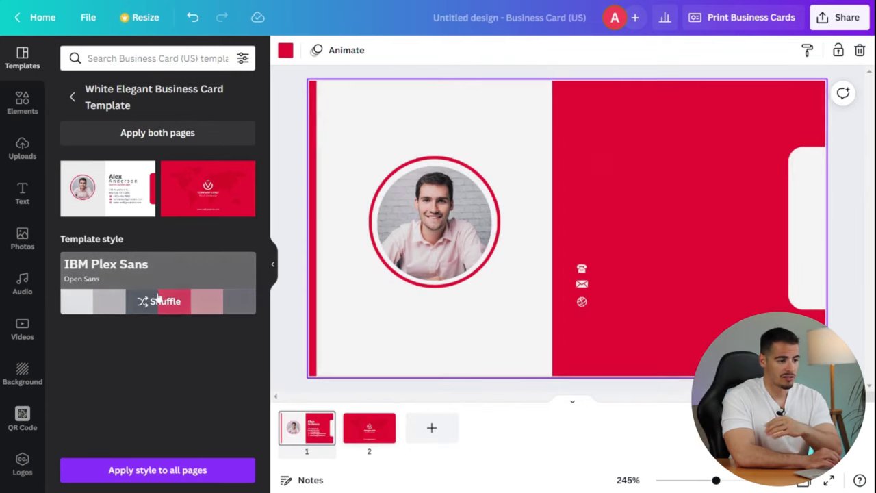
click(158, 298)
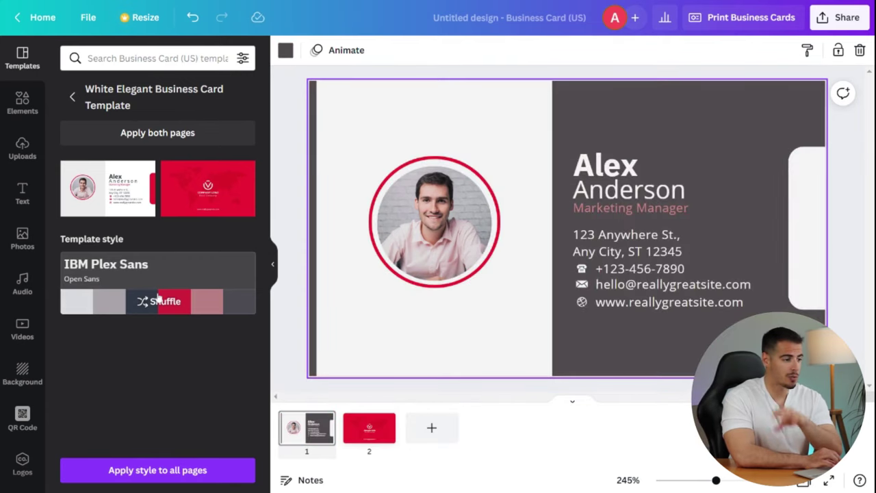
click(158, 298)
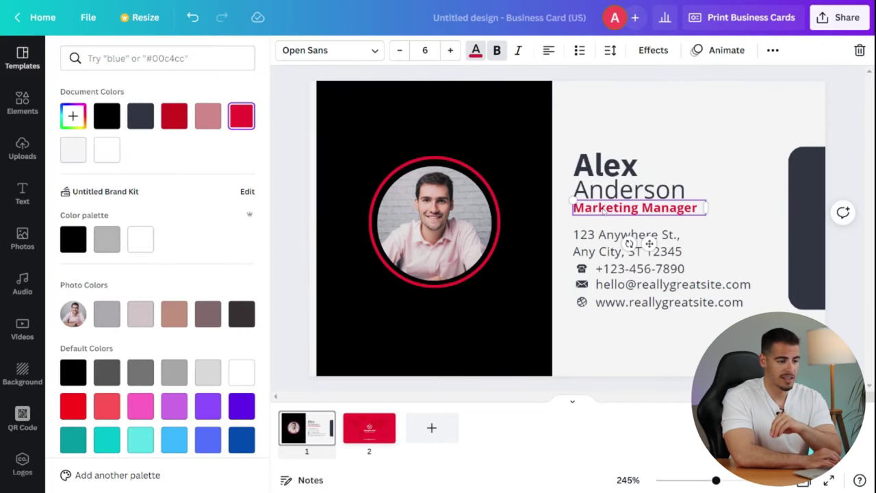
Replace the front's name with the owner's first name and surname, and the title with 'Youtuber'.
click(372, 53)
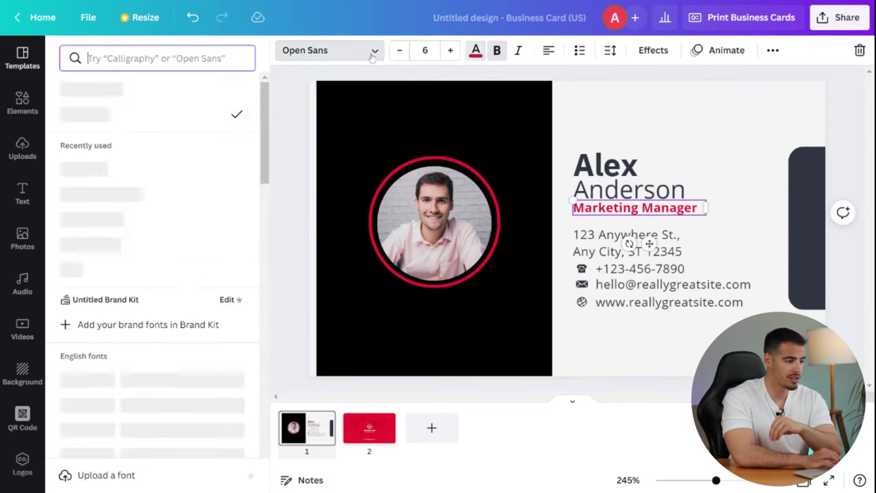
click(616, 173)
double_click(615, 173)
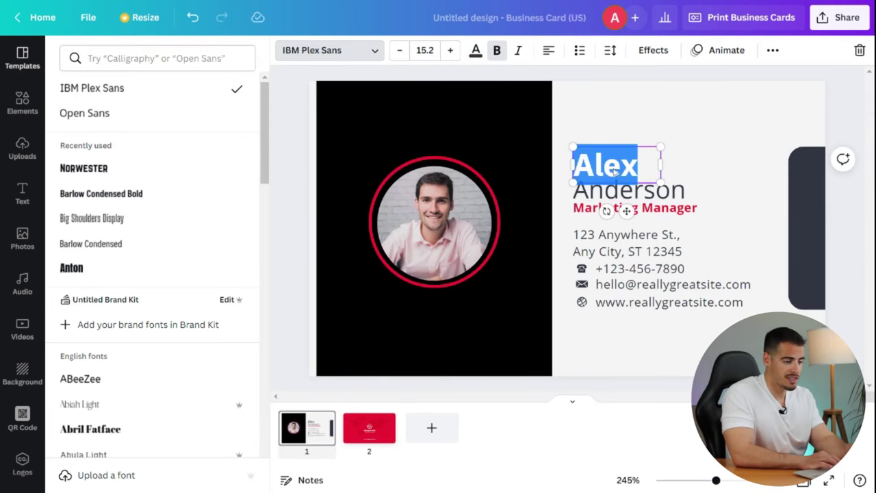
text(Ali)
double_click(629, 190)
key(BackSpace)
text(Rastegari)
triple_click(635, 207)
text(Yout)
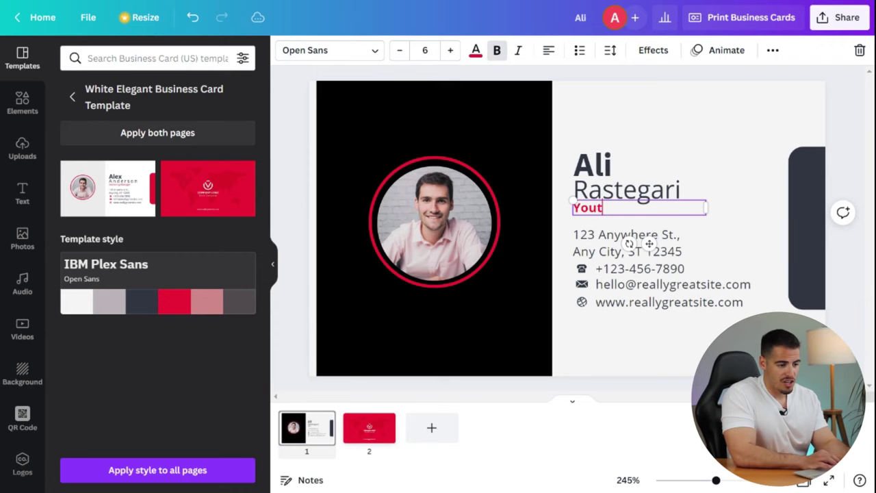
text(uber)
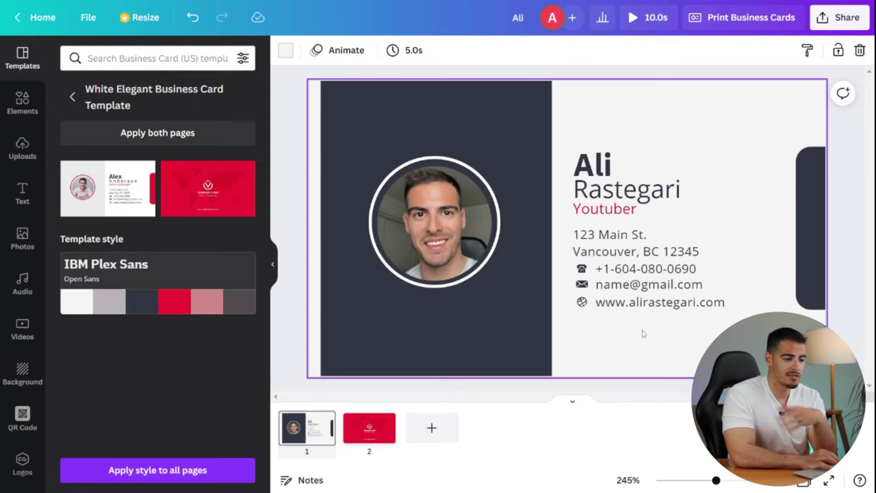
Hyperlink the front's website line to the cardholder's site using the pasted URL.
click(644, 308)
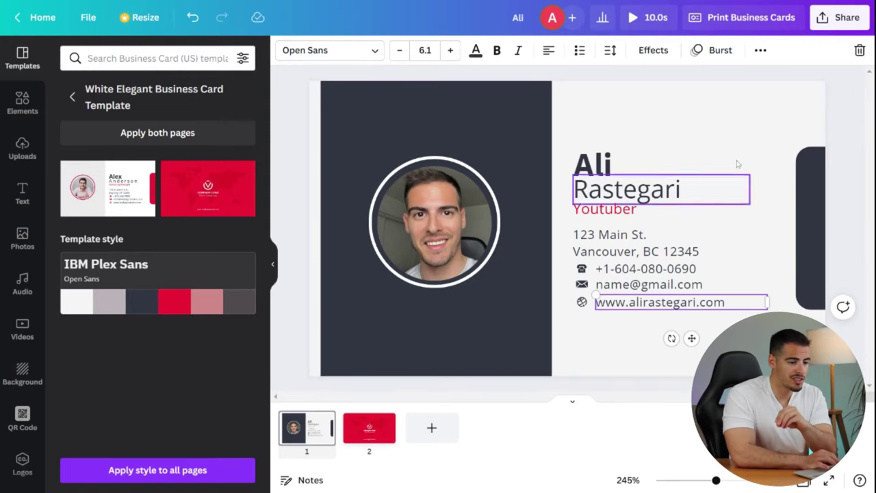
click(761, 51)
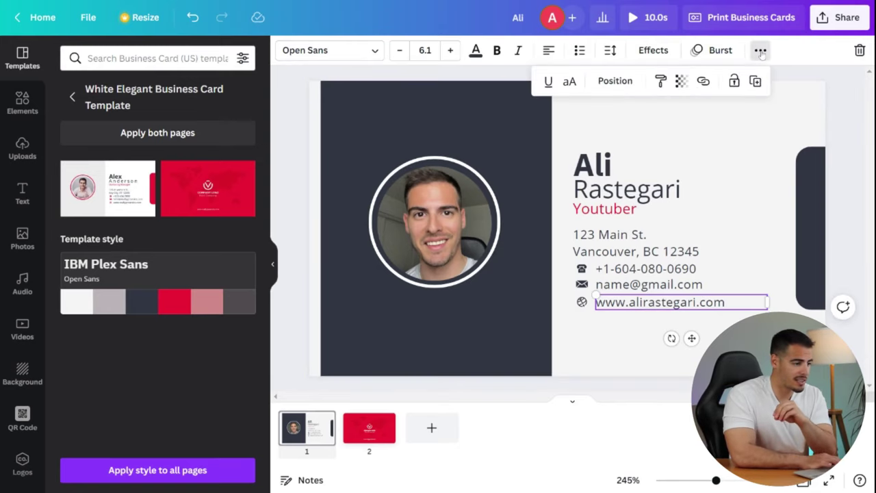
click(702, 82)
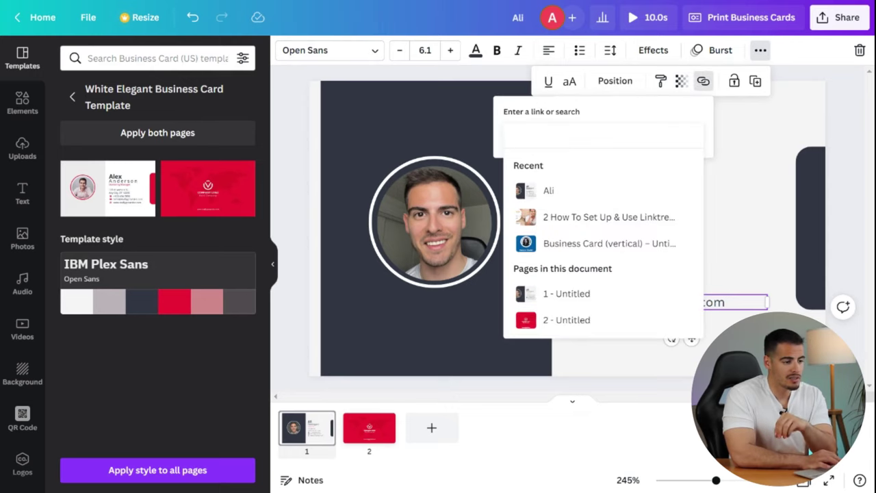
text(http://www.alirastegari.com)
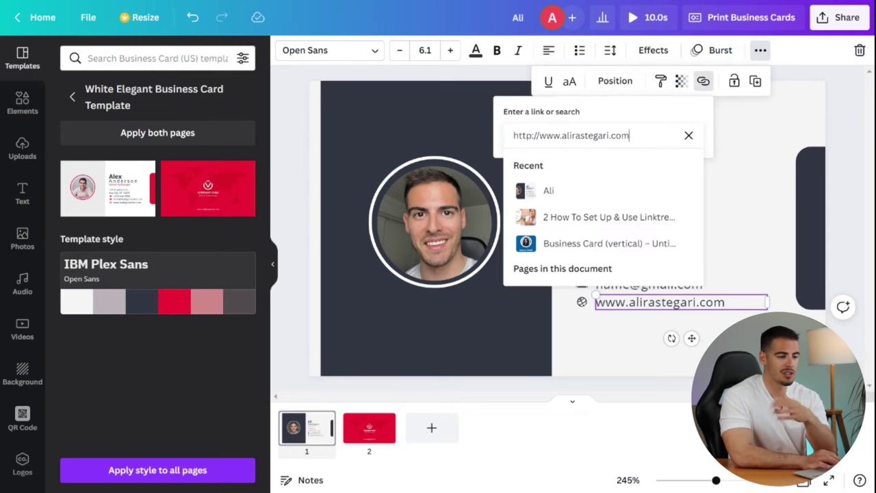
key(Return)
click(589, 309)
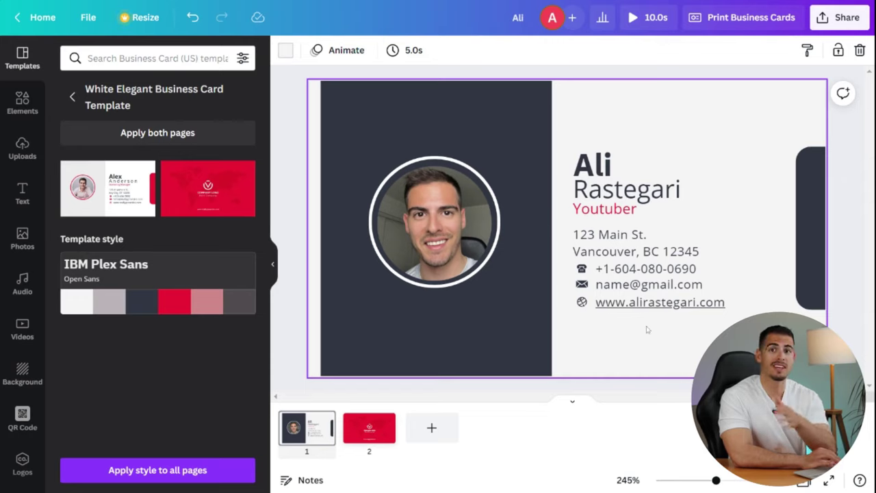
Delete the COMPANY LOGO, Best Company and website address texts from the card's back.
scroll(566, 258, down, 5)
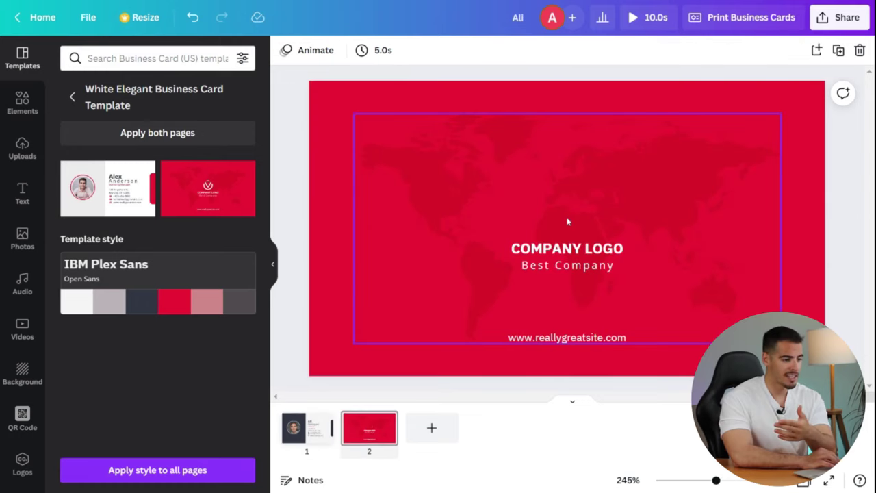
click(573, 252)
key(Delete)
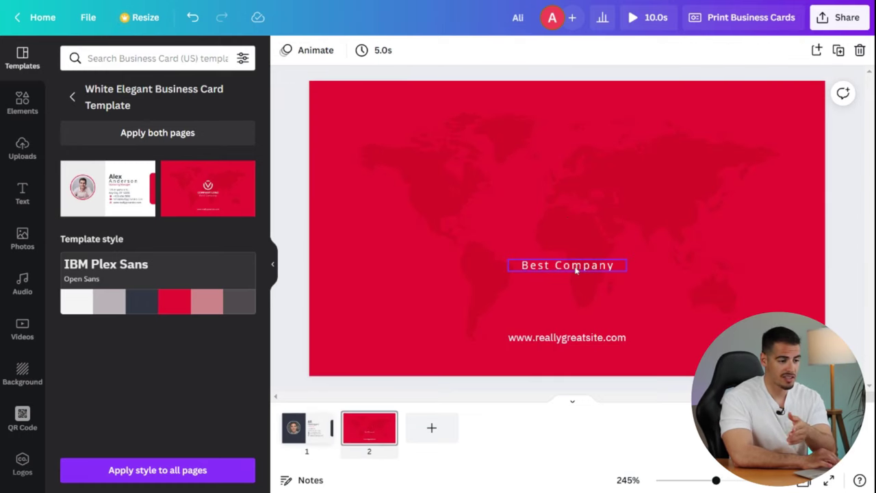
click(574, 266)
key(Delete)
click(570, 336)
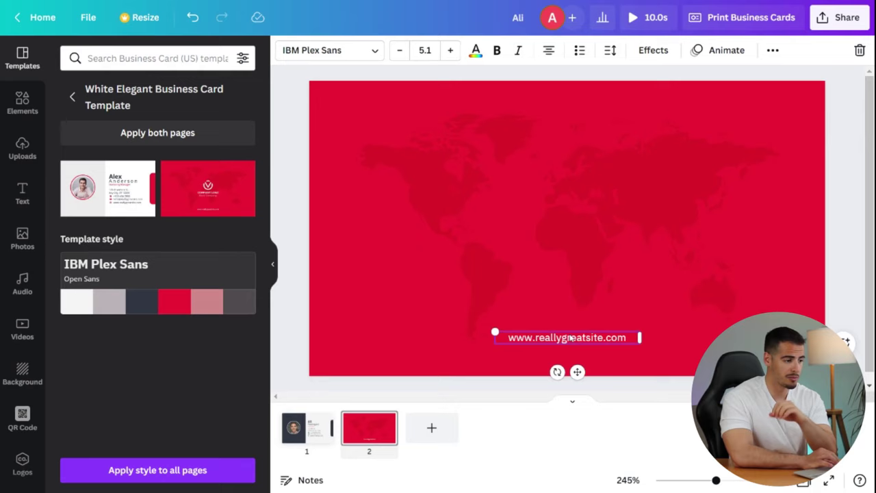
key(Delete)
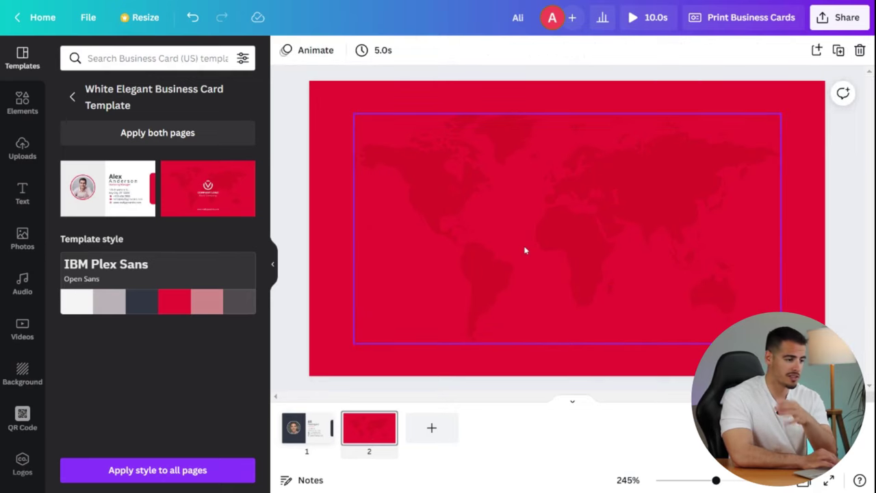
Make the back page background black and recolour the world map grey.
click(285, 50)
click(73, 239)
click(386, 143)
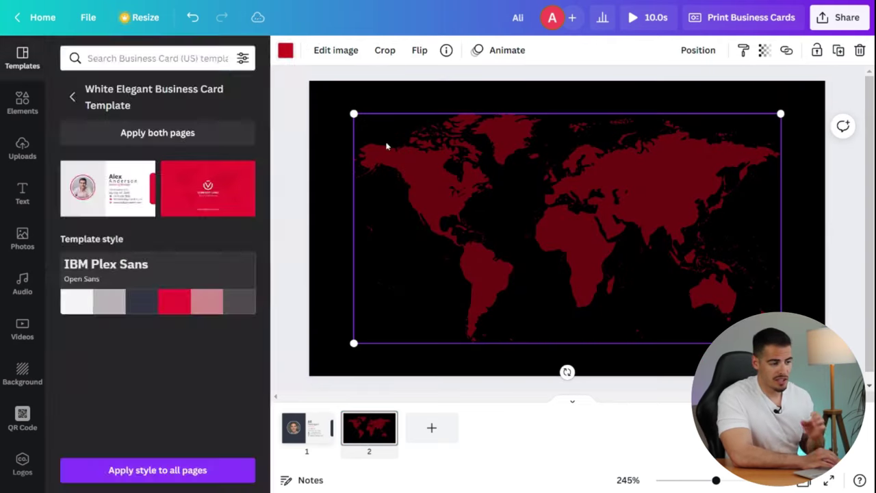
click(286, 50)
click(141, 371)
Open the QR code generator app for the card's back.
click(294, 221)
scroll(22, 438, down, 2)
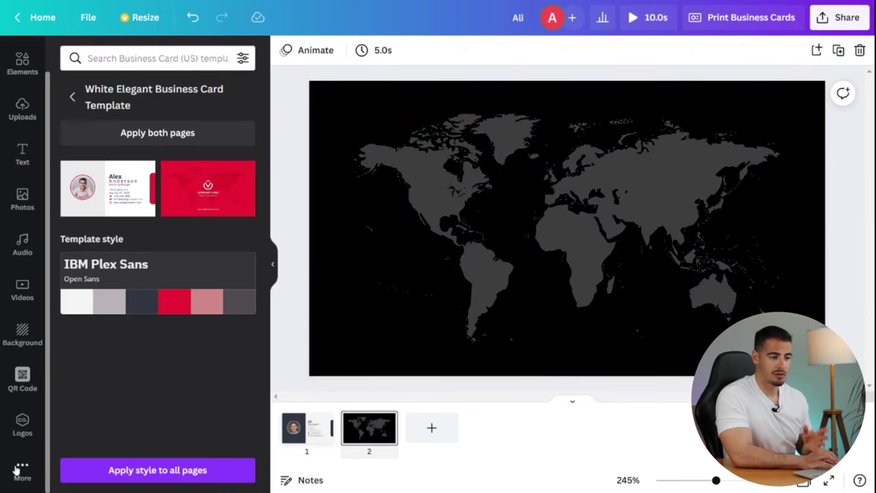
click(22, 470)
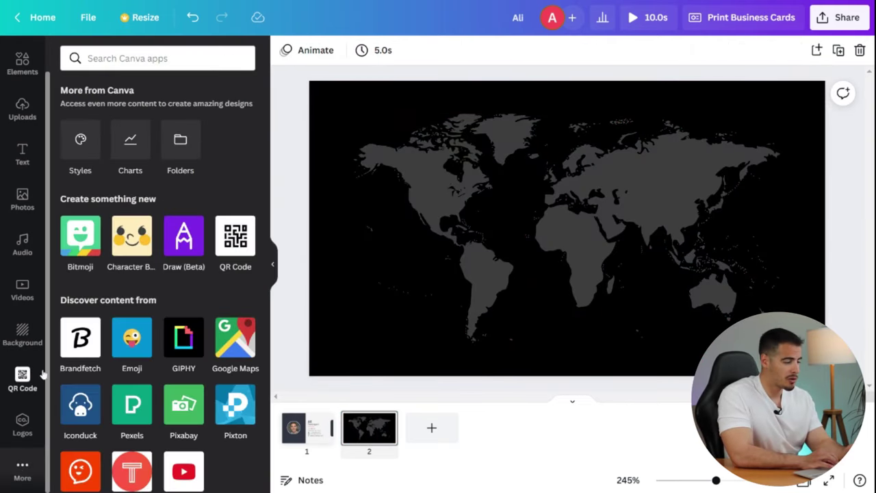
click(234, 239)
click(157, 155)
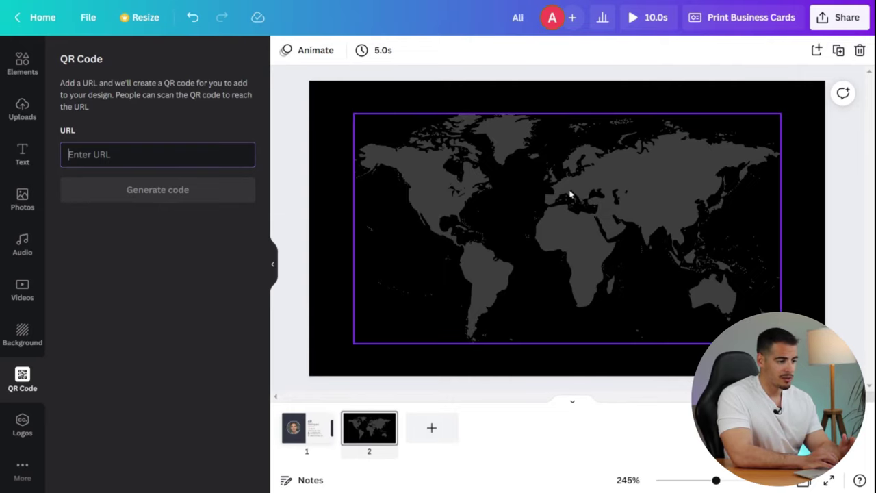
Generate a QR code from the design's copied public view link, centred on the map.
click(841, 18)
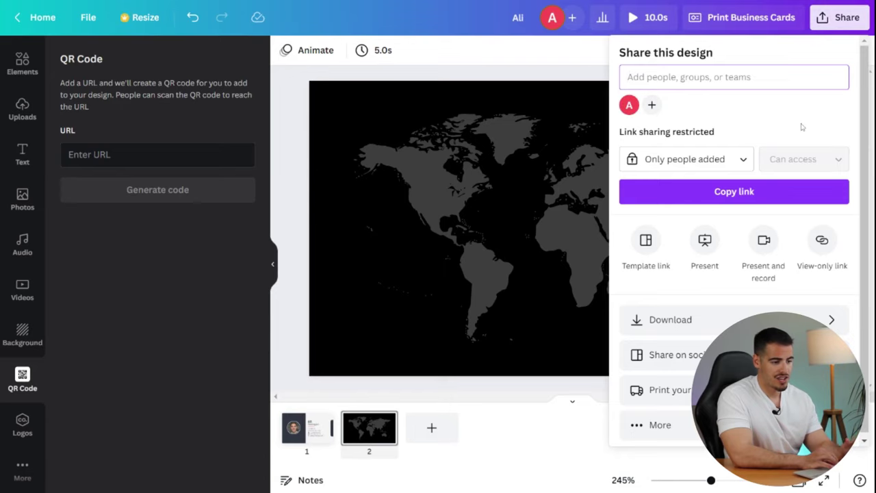
click(712, 195)
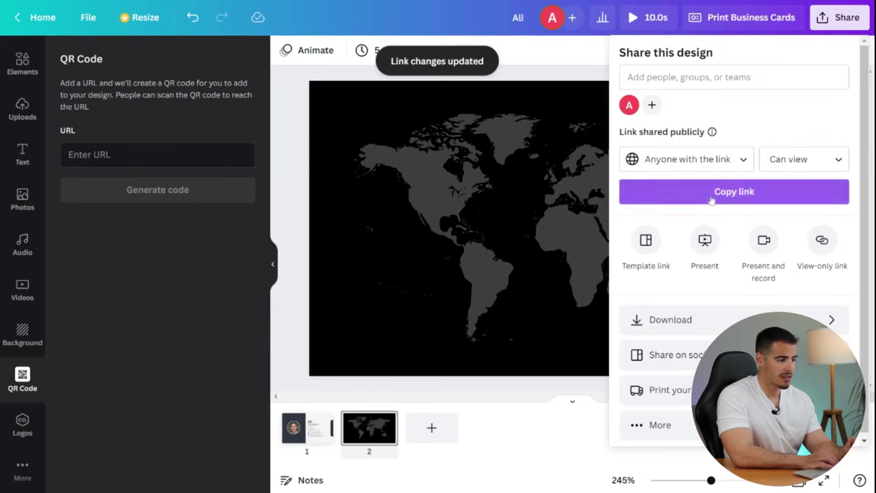
click(157, 154)
key(ctrl+v)
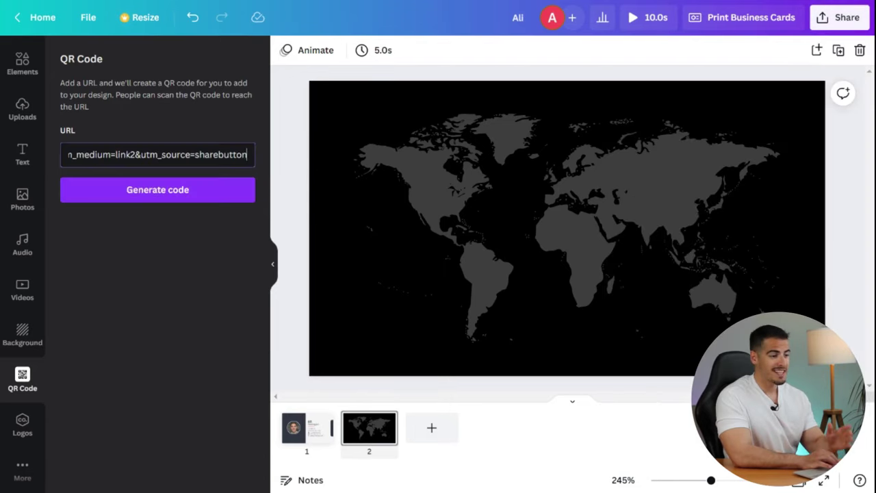
click(142, 192)
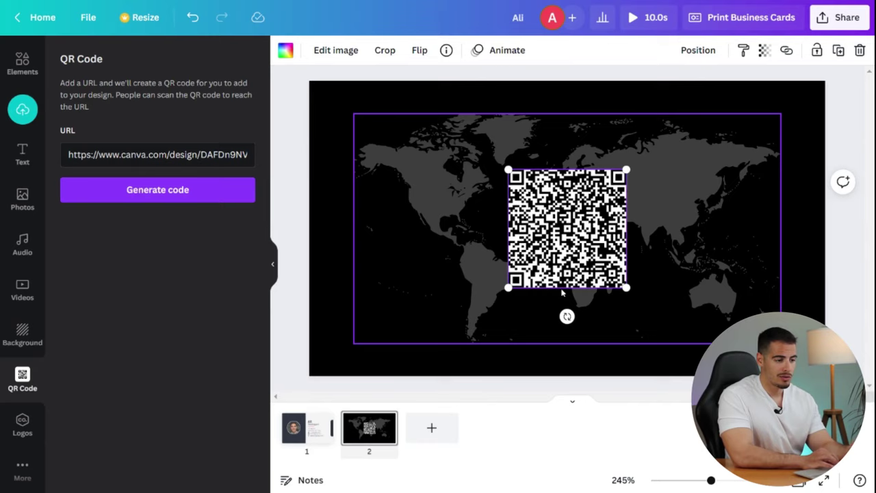
click(385, 261)
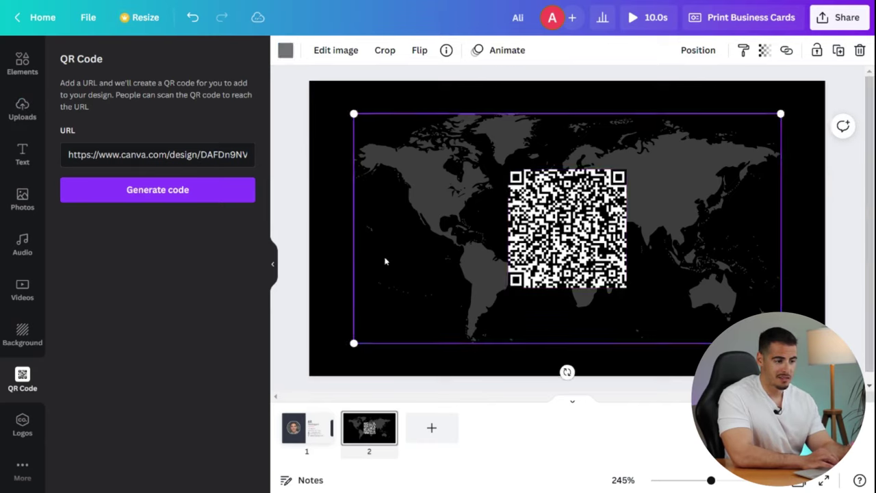
click(521, 365)
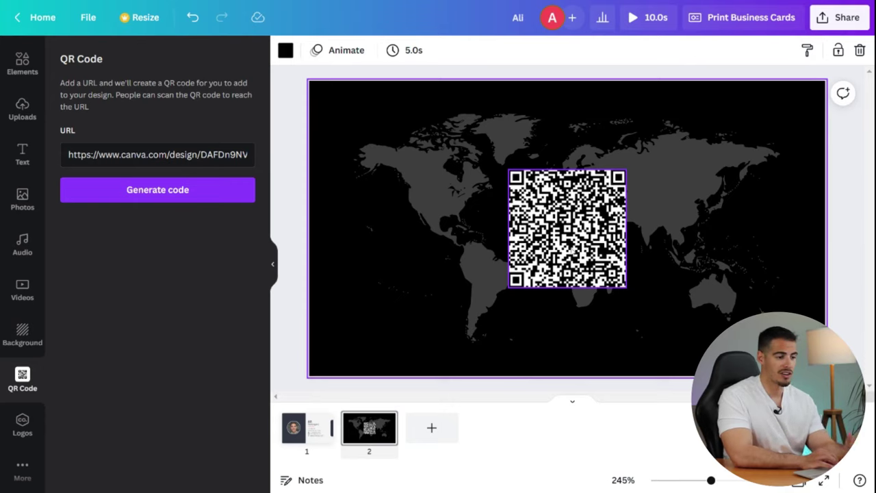
Return to the card's front, then search the design types for 'business card'.
click(306, 428)
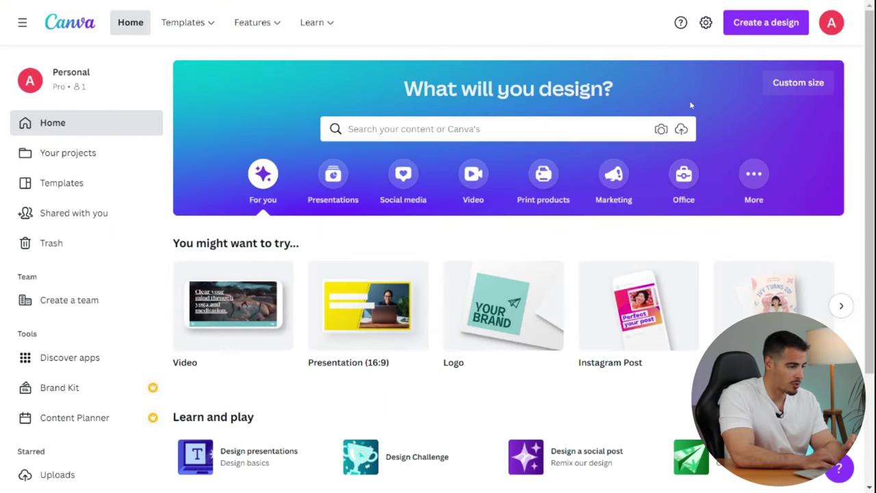
click(771, 31)
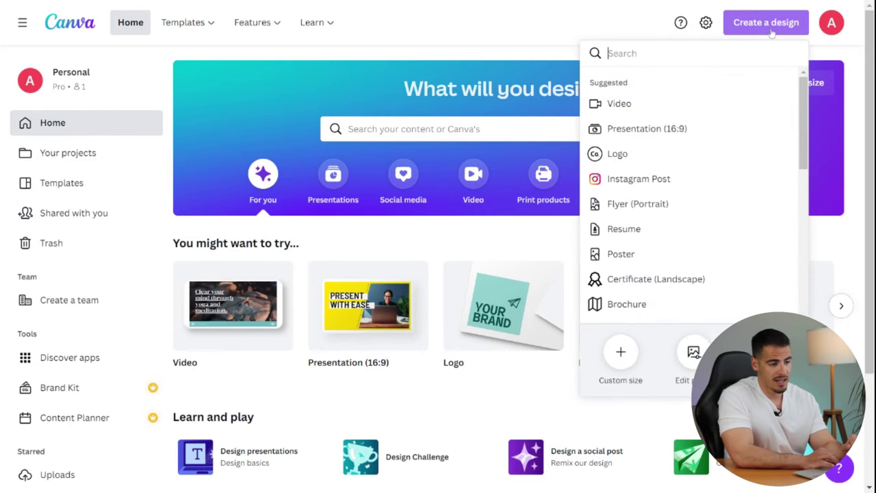
text(busine)
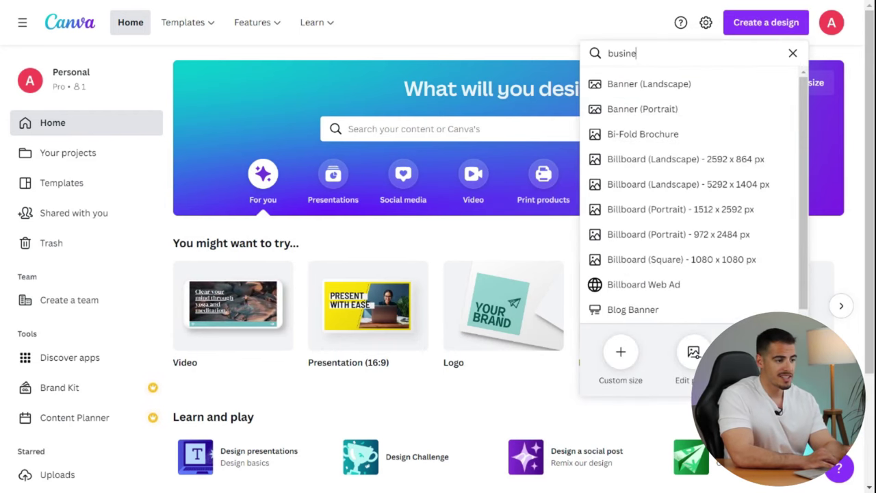
text(ss card)
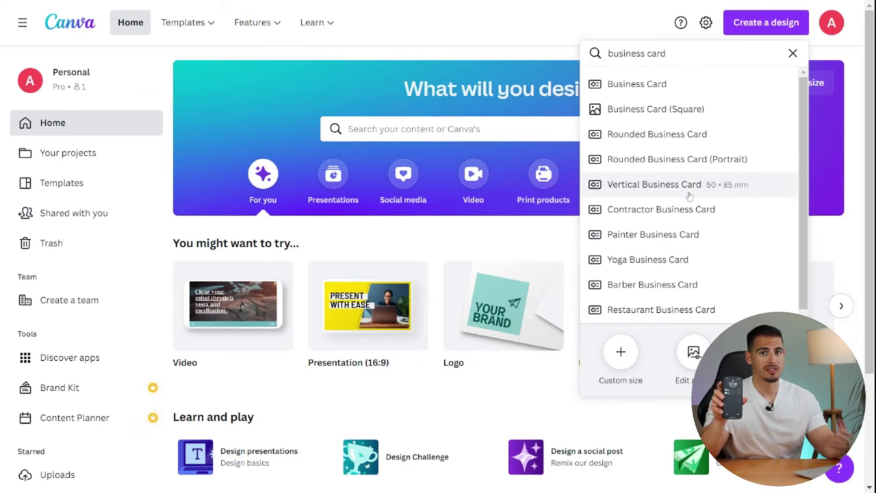
Create a vertical business card, browse its templates, then return to the original card's Share options.
click(690, 197)
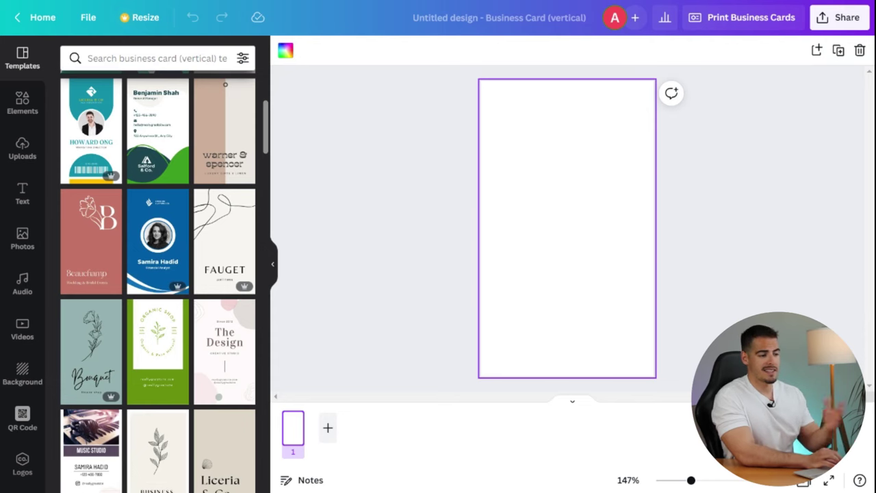
scroll(158, 281, down, 2)
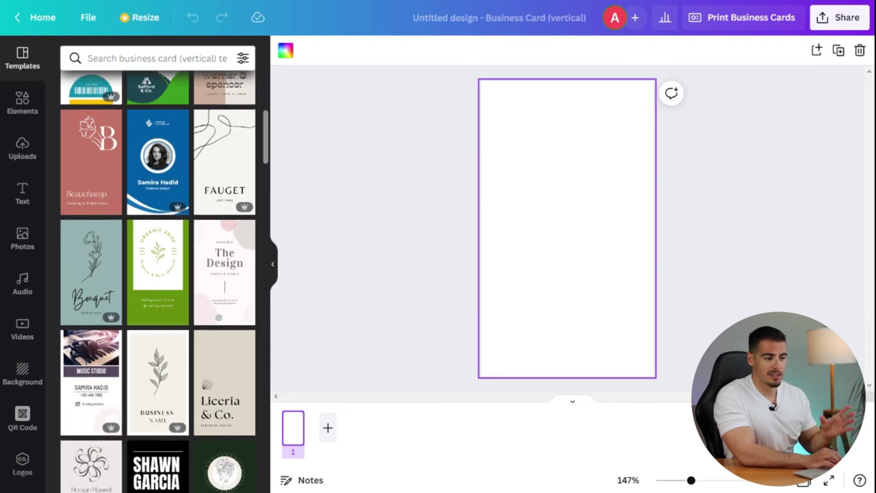
scroll(157, 281, down, 5)
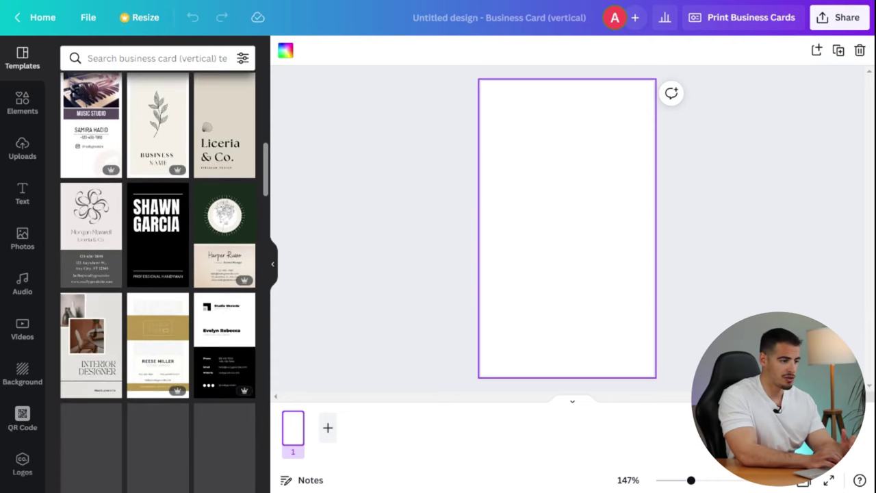
scroll(157, 281, down, 4)
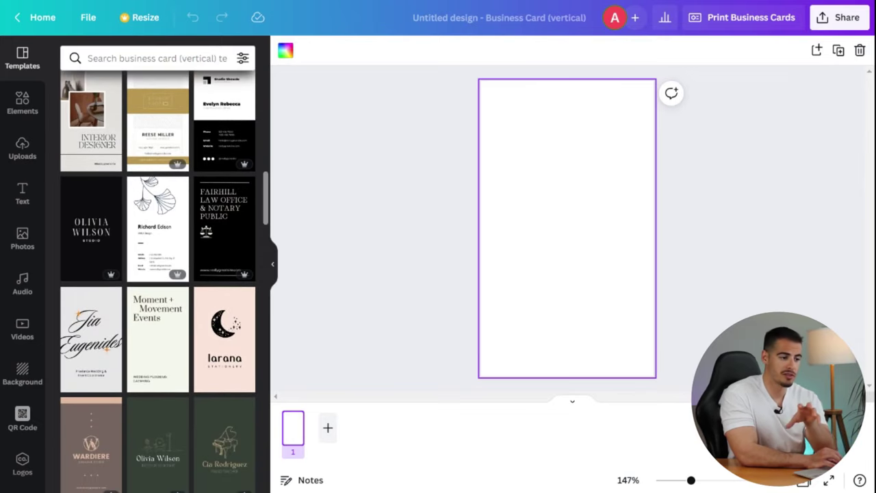
scroll(158, 281, down, 2)
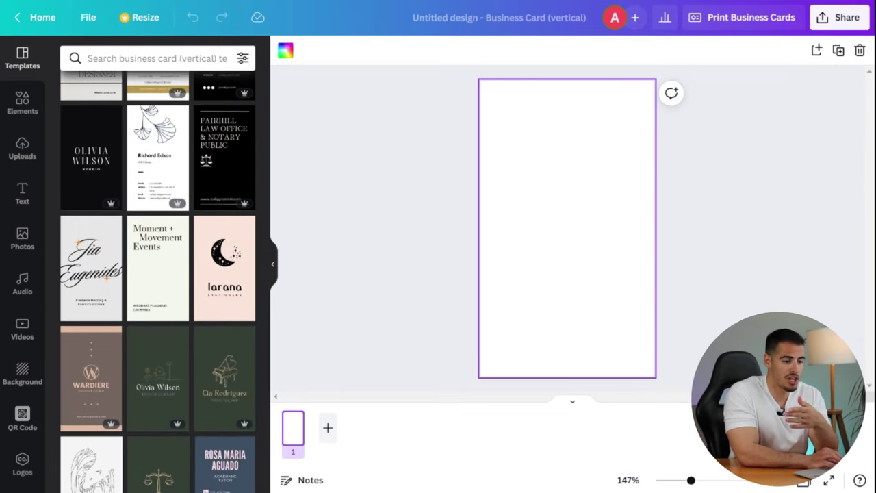
scroll(192, 134, down, 2)
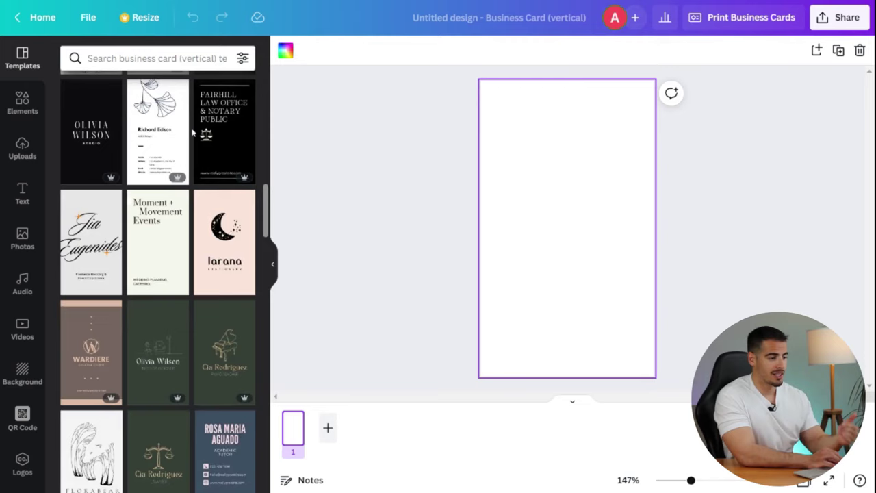
scroll(192, 133, down, 4)
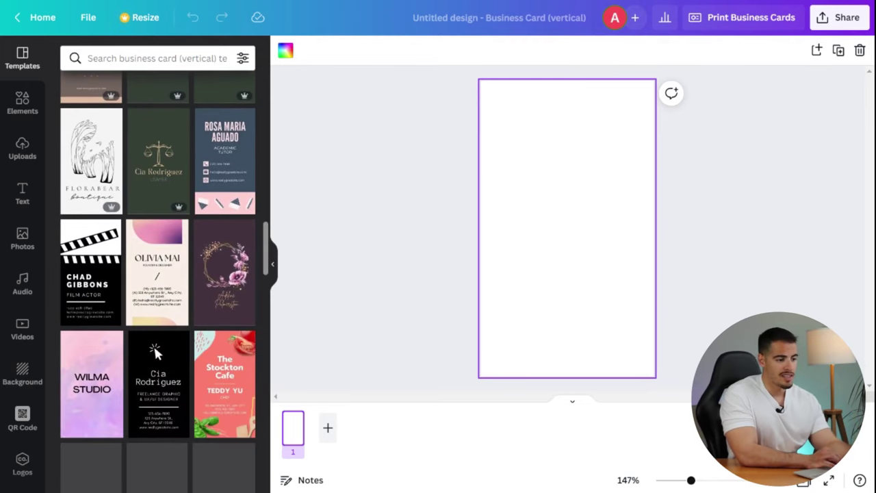
scroll(158, 288, down, 3)
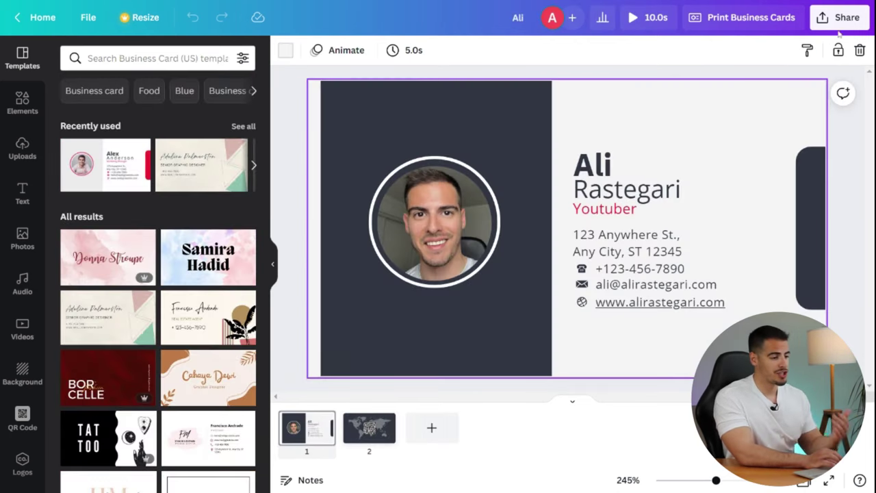
click(838, 23)
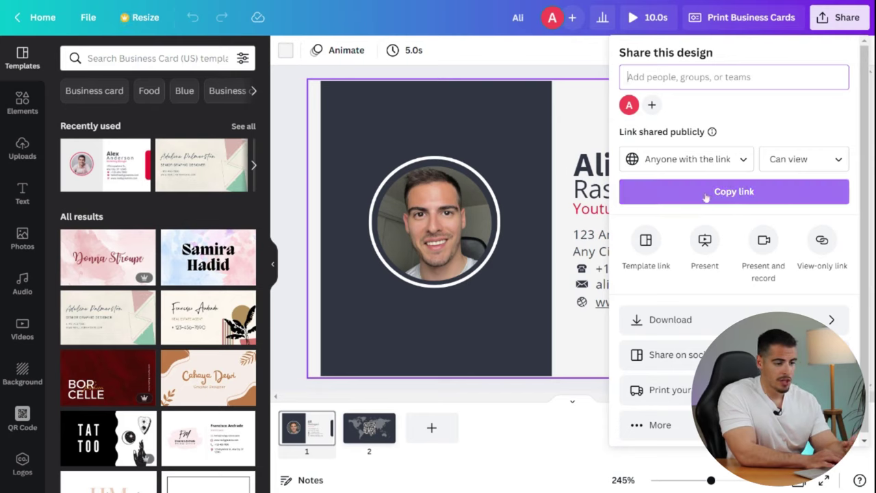
Share the card with anyone who has the link as view-only, copy the link, and close.
click(710, 168)
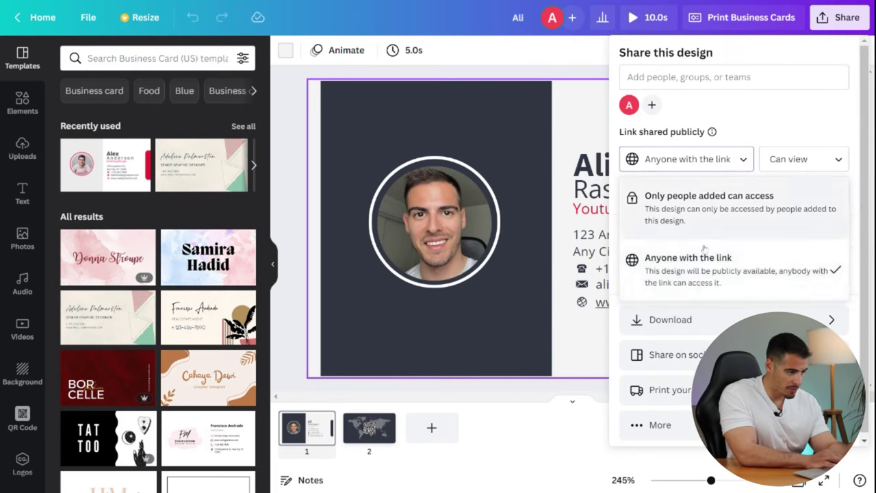
click(720, 270)
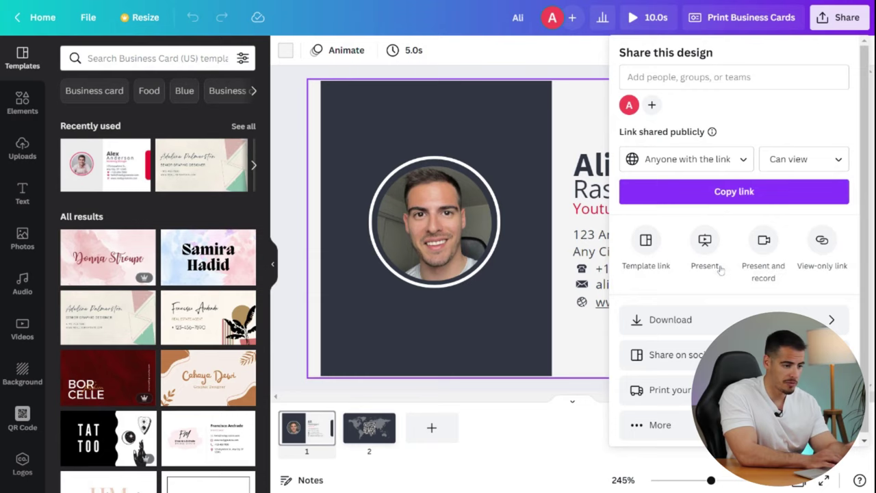
click(803, 161)
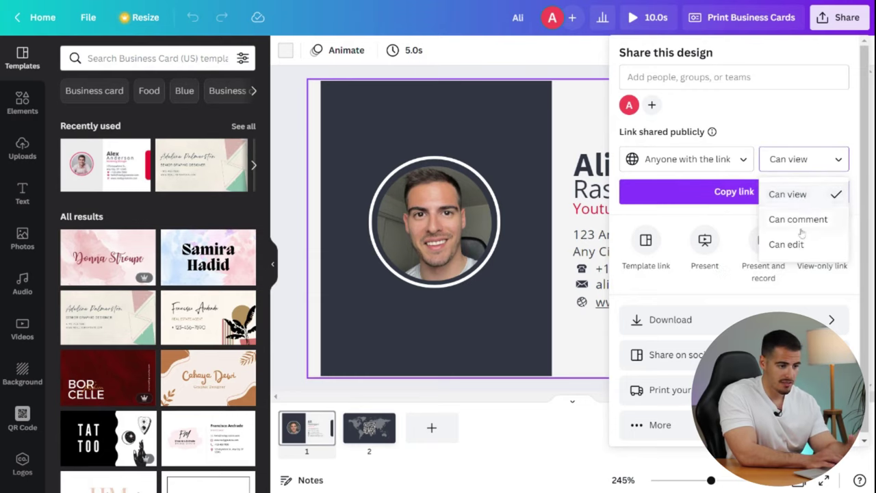
click(787, 194)
click(787, 192)
key(Escape)
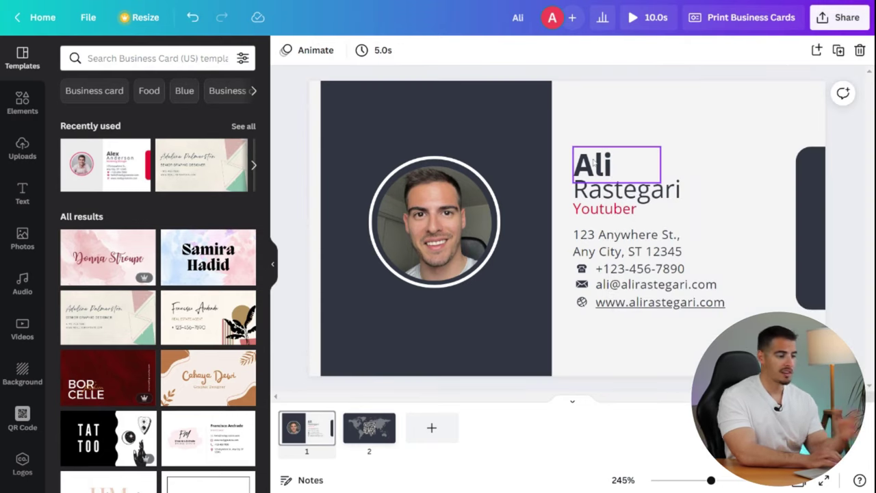
Apply the Burst text animation to the name 'Ali' and preview the animated card.
click(593, 163)
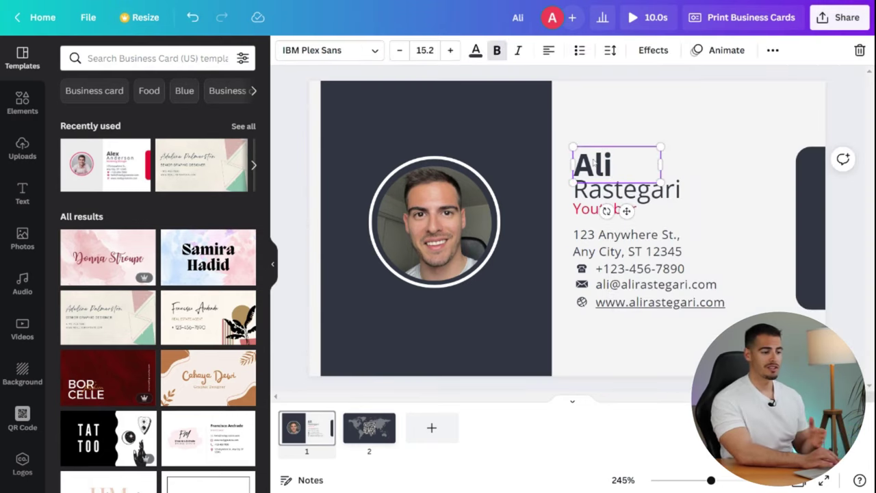
click(707, 54)
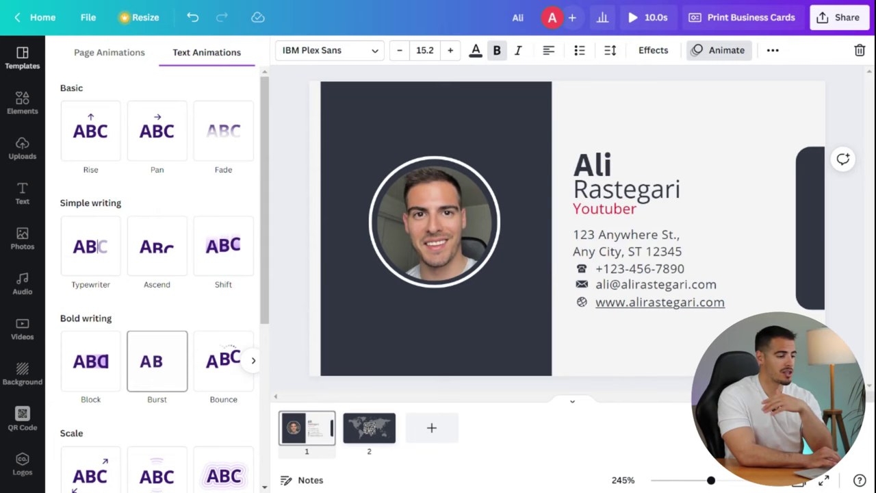
click(157, 363)
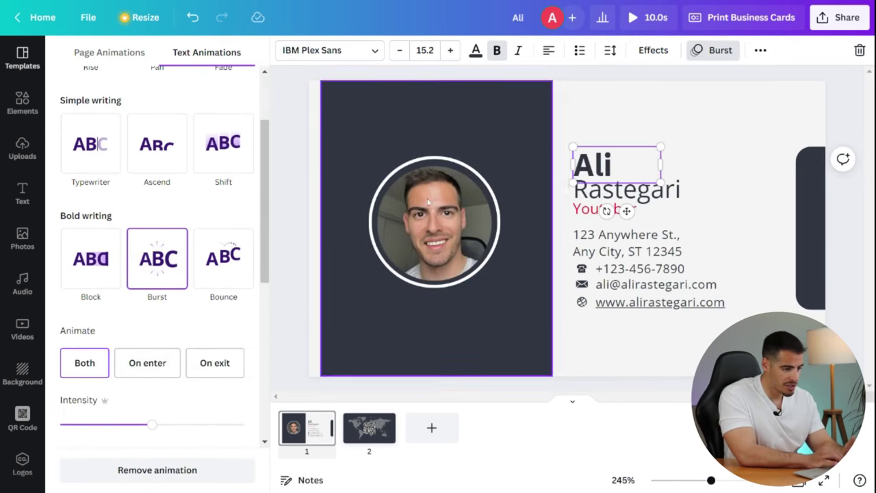
click(638, 17)
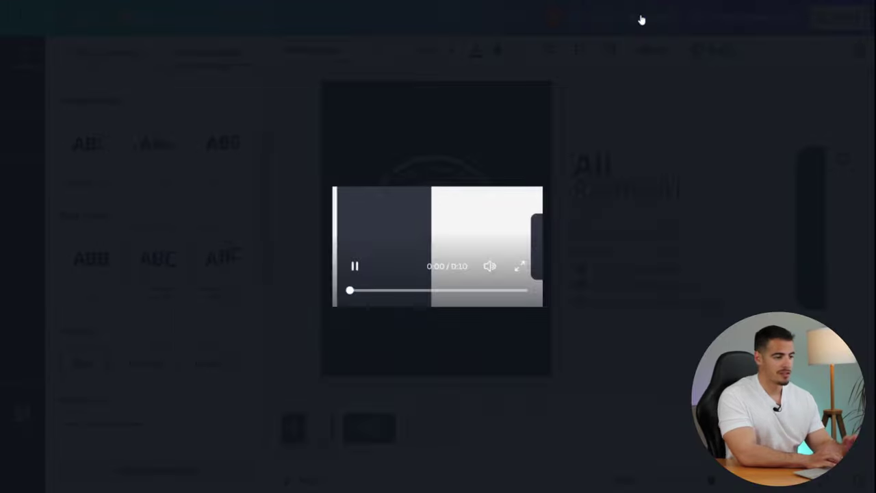